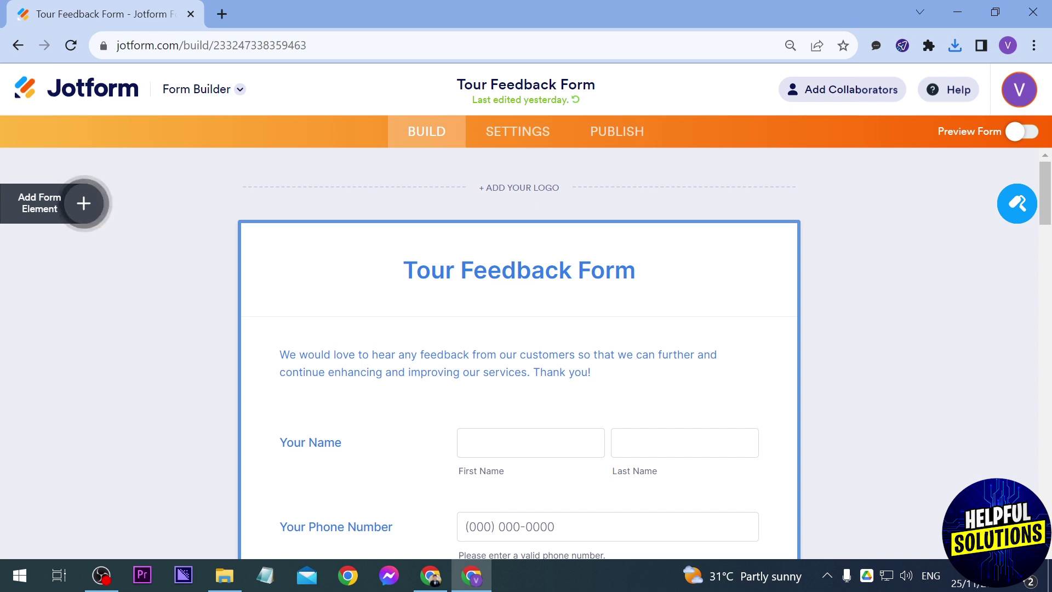
# Step: Add an empty Image field to the end of the Tour Feedback Form from the elements list
pyautogui.click(82, 206)
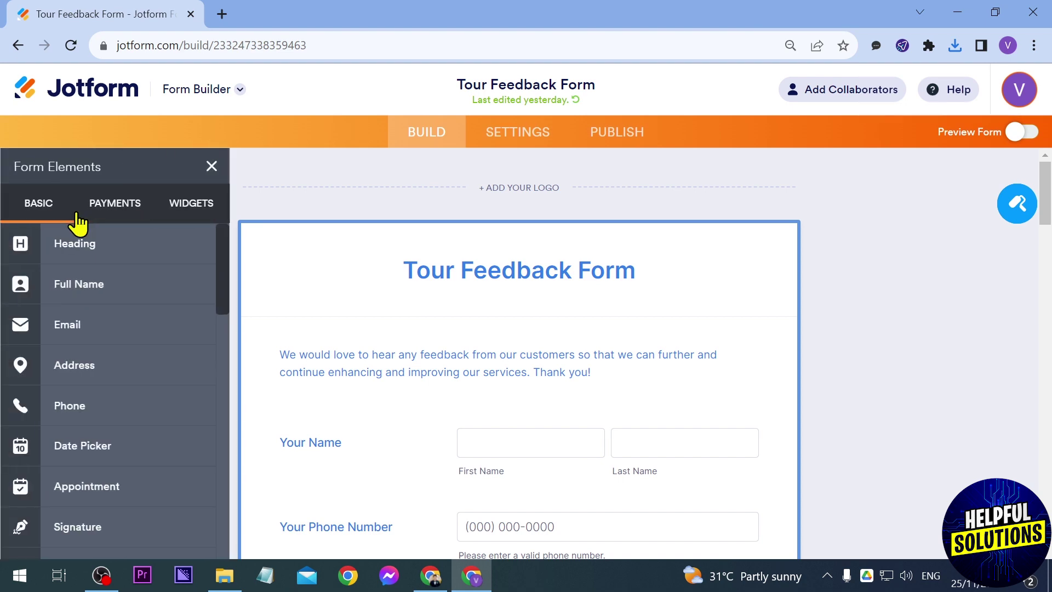
pyautogui.scroll(-2, 101, 305)
pyautogui.scroll(-2, 100, 307)
pyautogui.scroll(-2, 100, 306)
pyautogui.scroll(-3, 97, 305)
pyautogui.click(144, 300)
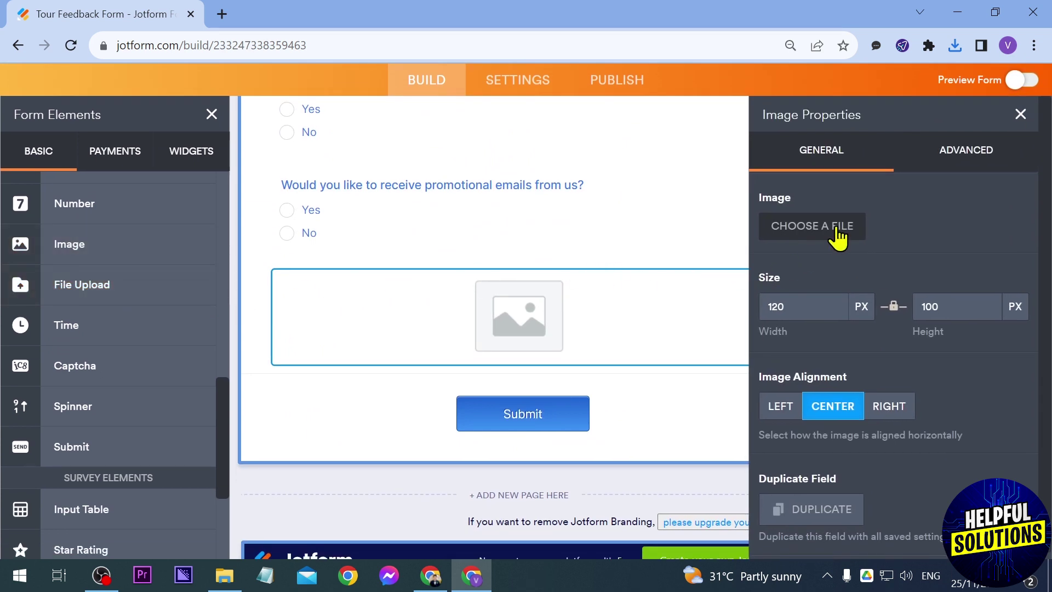
# Step: Fill the image field with the downloaded TOUR webp from Chrome's recent downloads, 680 px wide
pyautogui.click(838, 238)
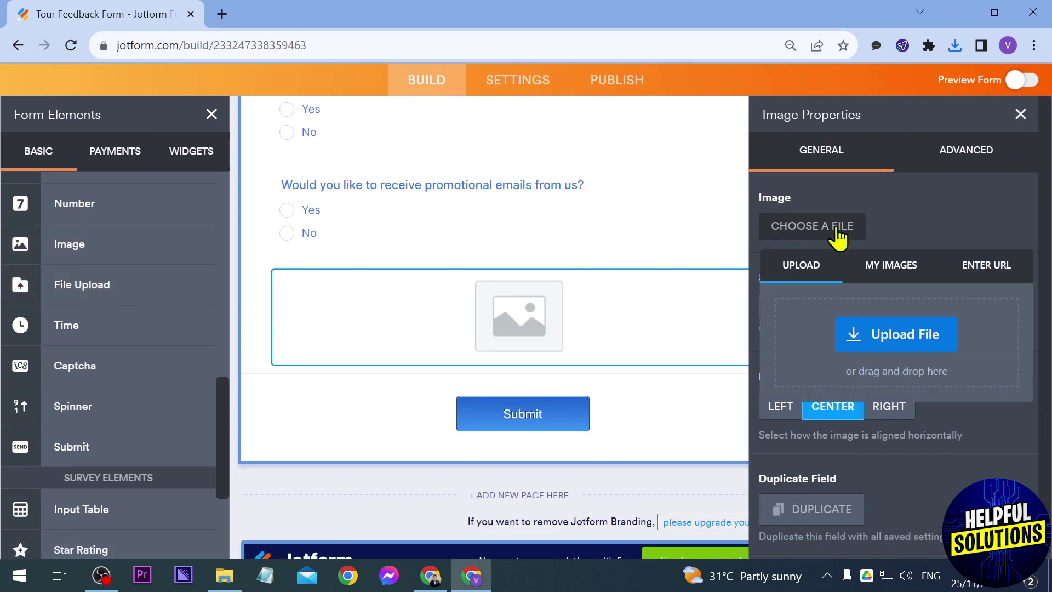
pyautogui.click(955, 43)
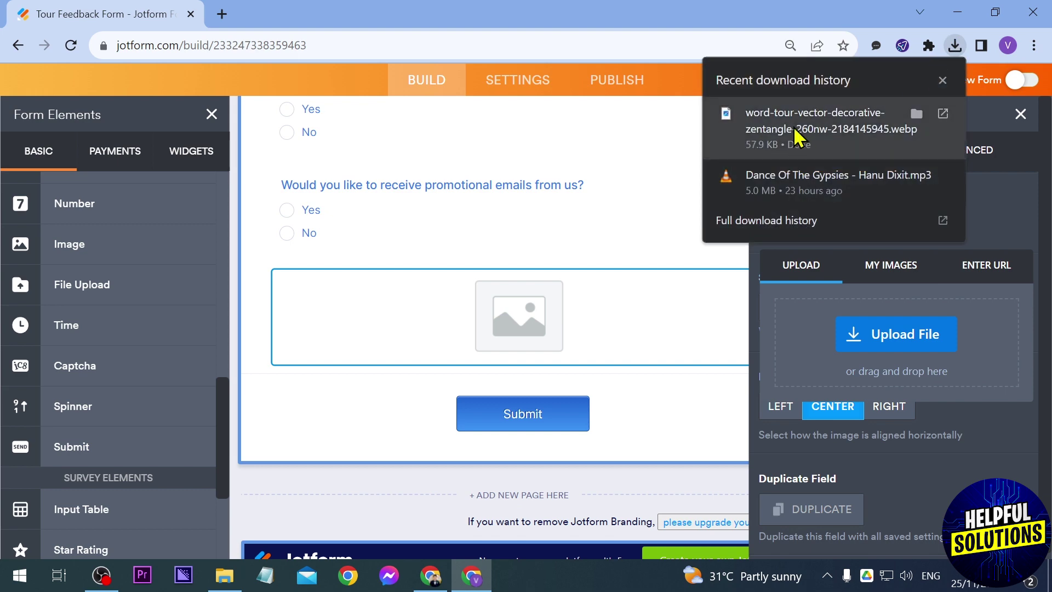
pyautogui.moveTo(794, 141); pyautogui.dragTo(894, 329)
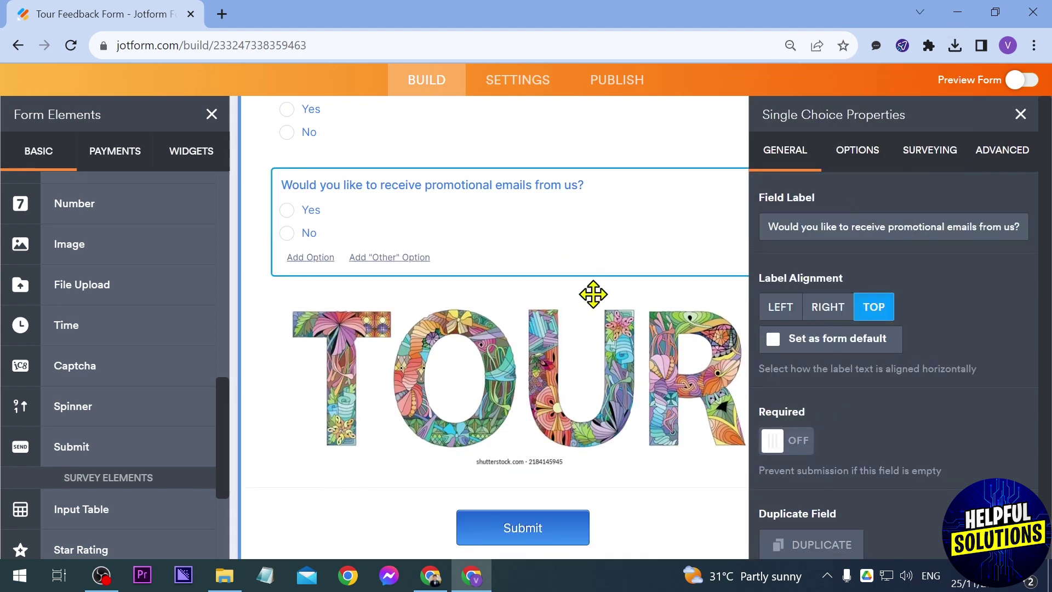
# Step: Review the TOUR image's Advanced properties, leaving alt text empty and linking off
pyautogui.click(1021, 115)
pyautogui.scroll(1, 447, 364)
pyautogui.click(787, 428)
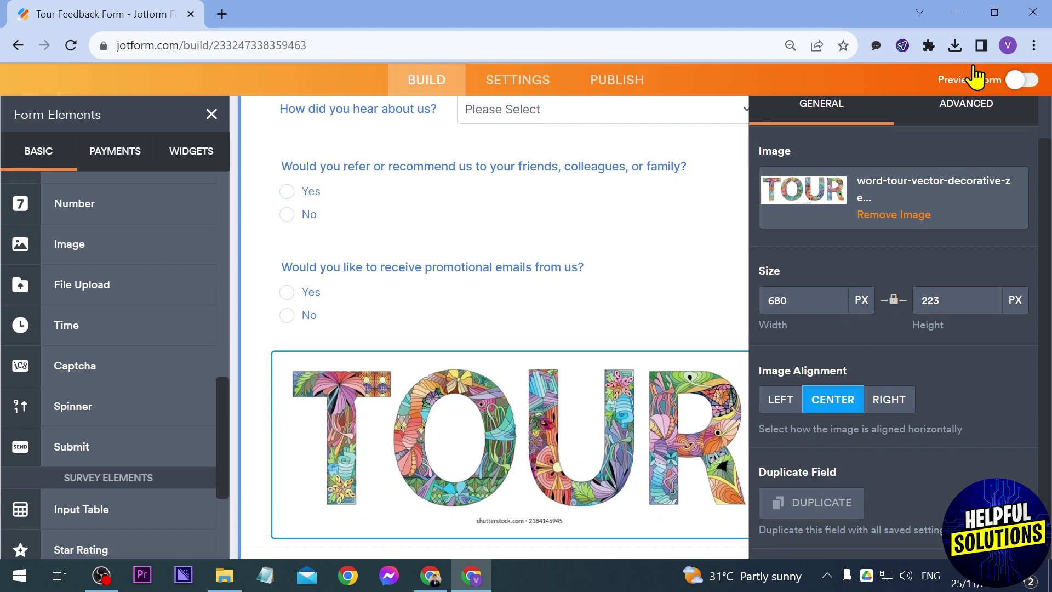
pyautogui.click(970, 105)
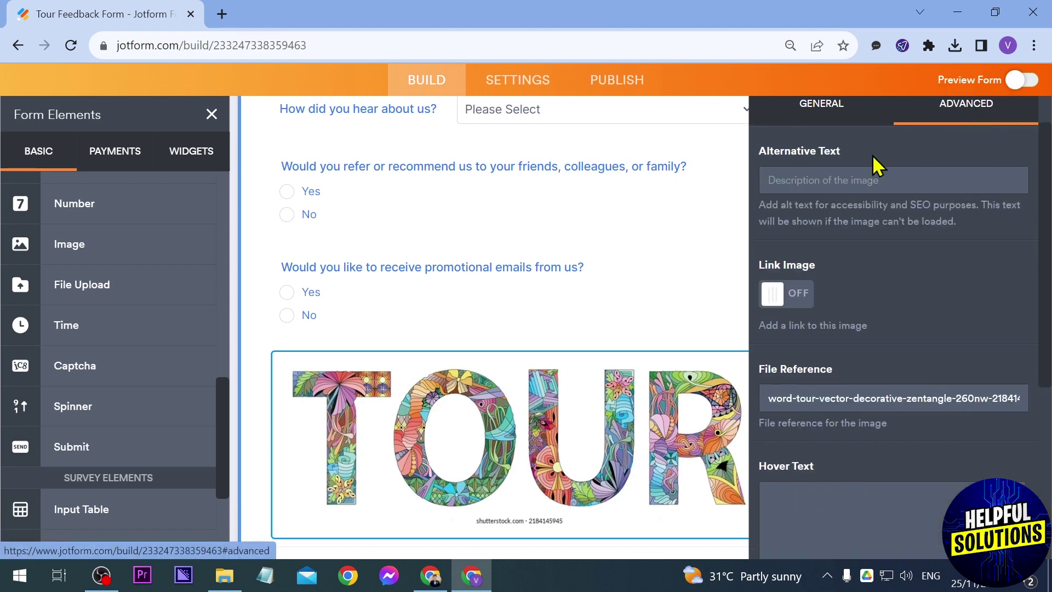
pyautogui.scroll(-1, 889, 179)
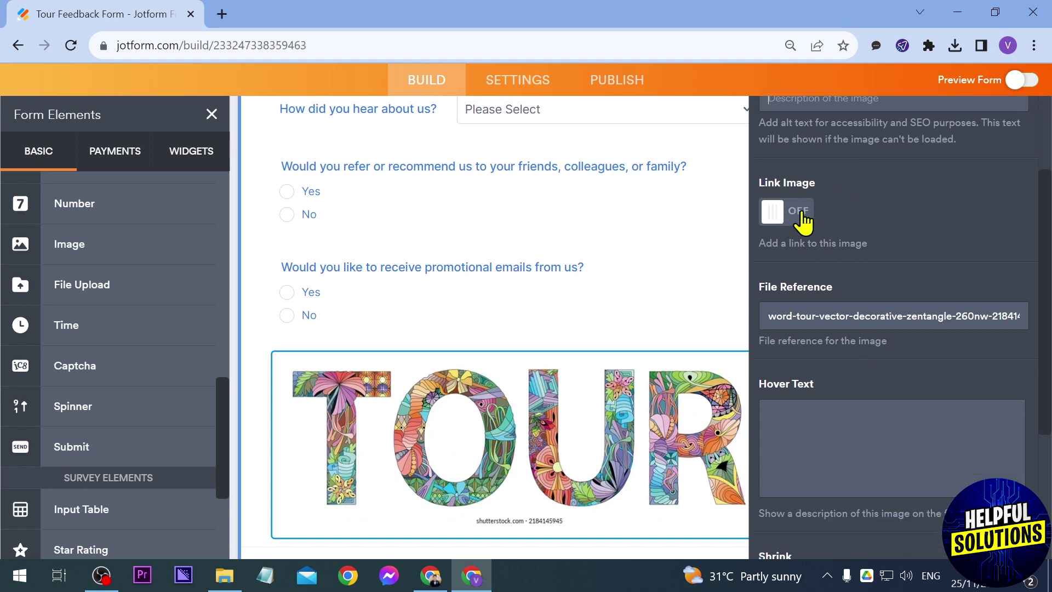
pyautogui.scroll(-1, 802, 217)
pyautogui.scroll(-2, 804, 244)
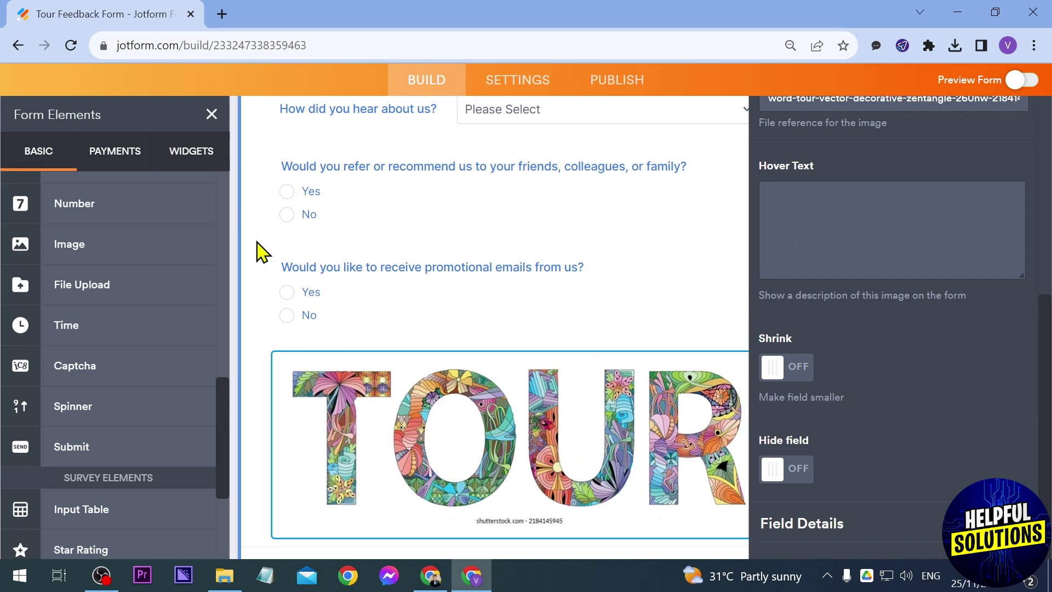
pyautogui.scroll(5, 961, 288)
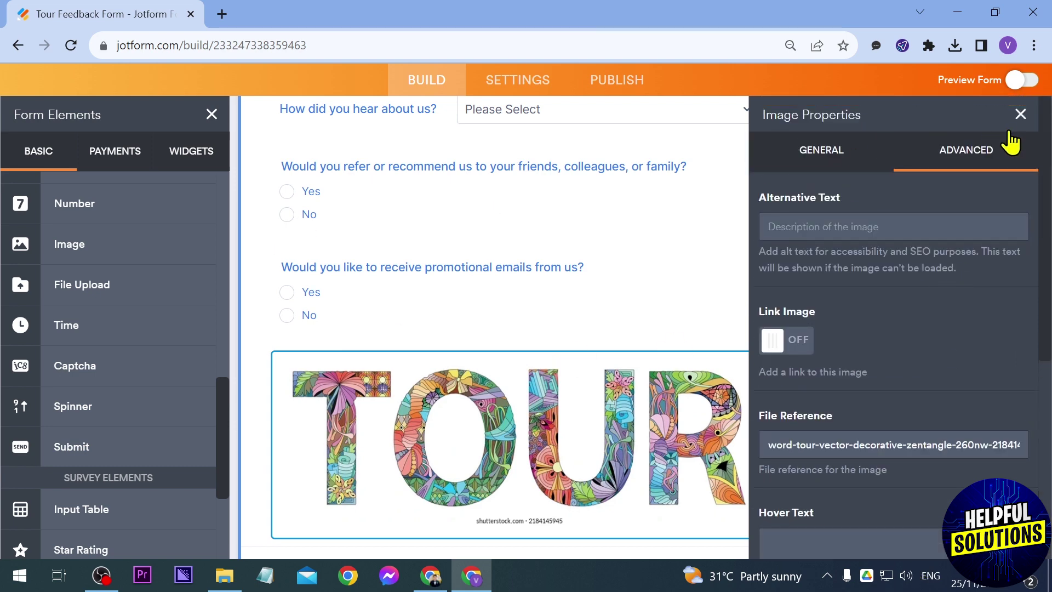
# Step: Move the TOUR image up to sit between the welcome text and Your Name
pyautogui.click(1019, 115)
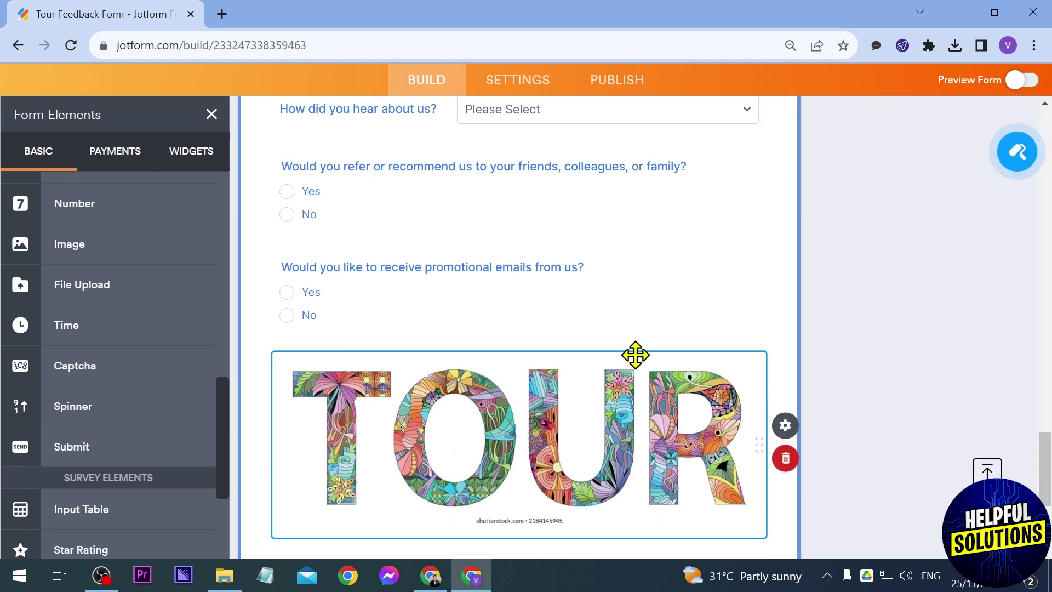
pyautogui.moveTo(633, 353)
pyautogui.mouseDown()
pyautogui.moveTo(636, 83)
pyautogui.moveTo(535, 226)
pyautogui.moveTo(440, 282)
pyautogui.mouseUp()
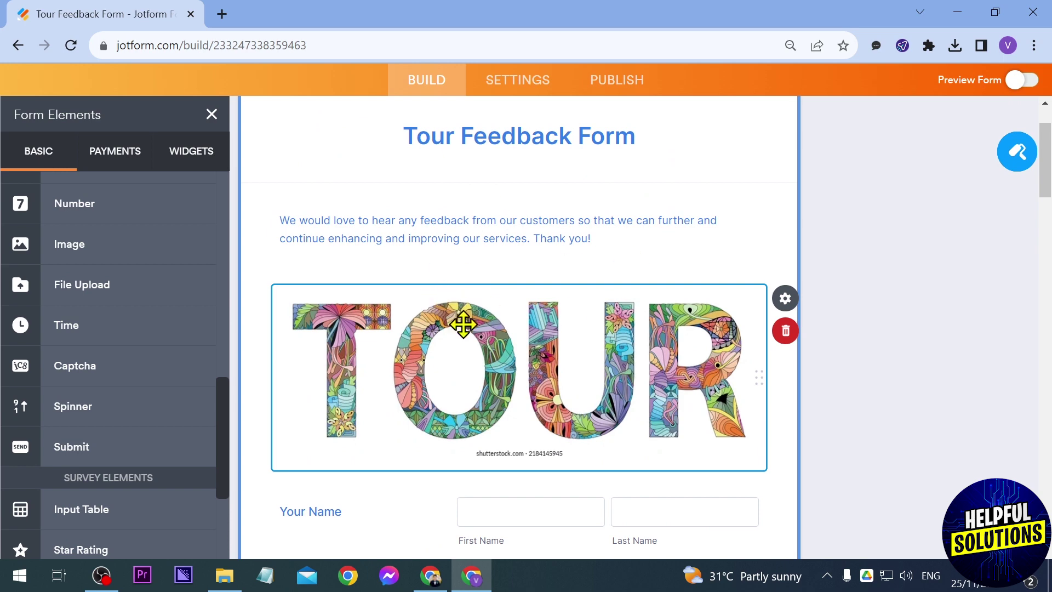
pyautogui.click(966, 255)
# Step: Show the Tour Feedback Form in desktop preview with the TOUR image below the welcome text
pyautogui.click(211, 115)
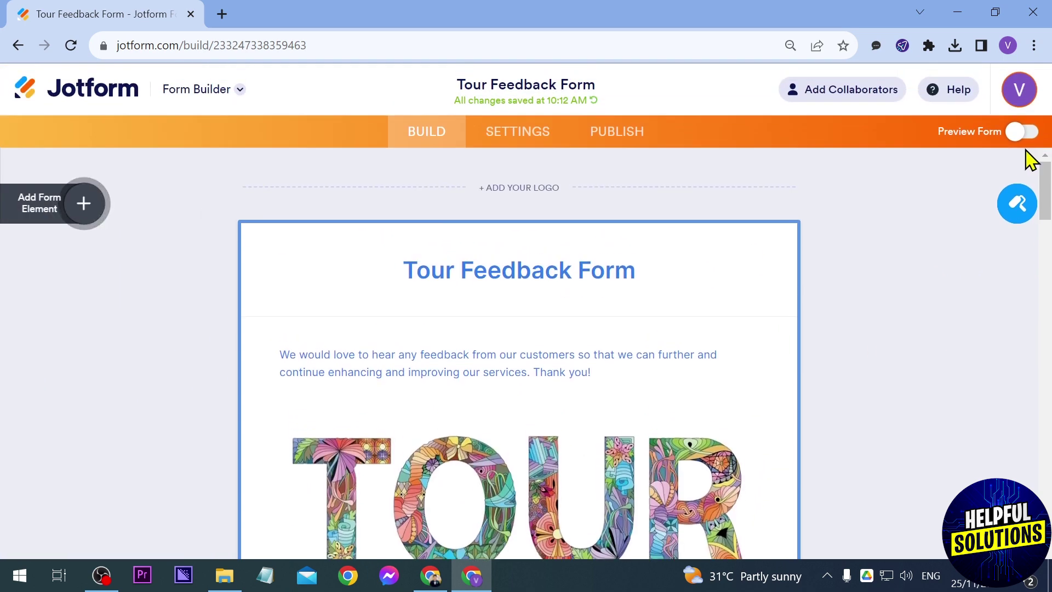
pyautogui.click(1026, 132)
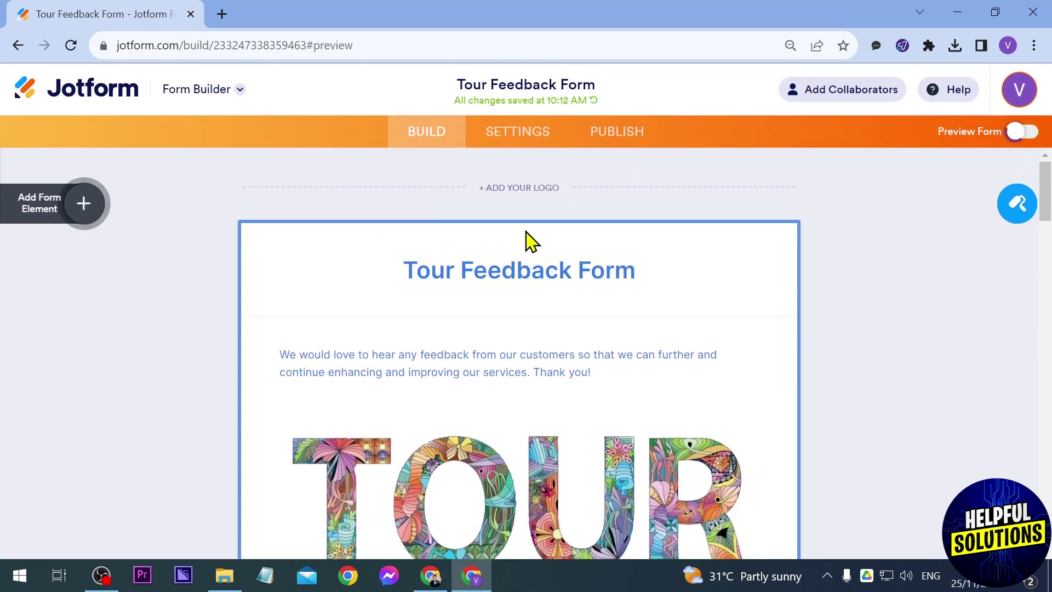
pyautogui.scroll(-1, 524, 230)
pyautogui.scroll(-1, 527, 234)
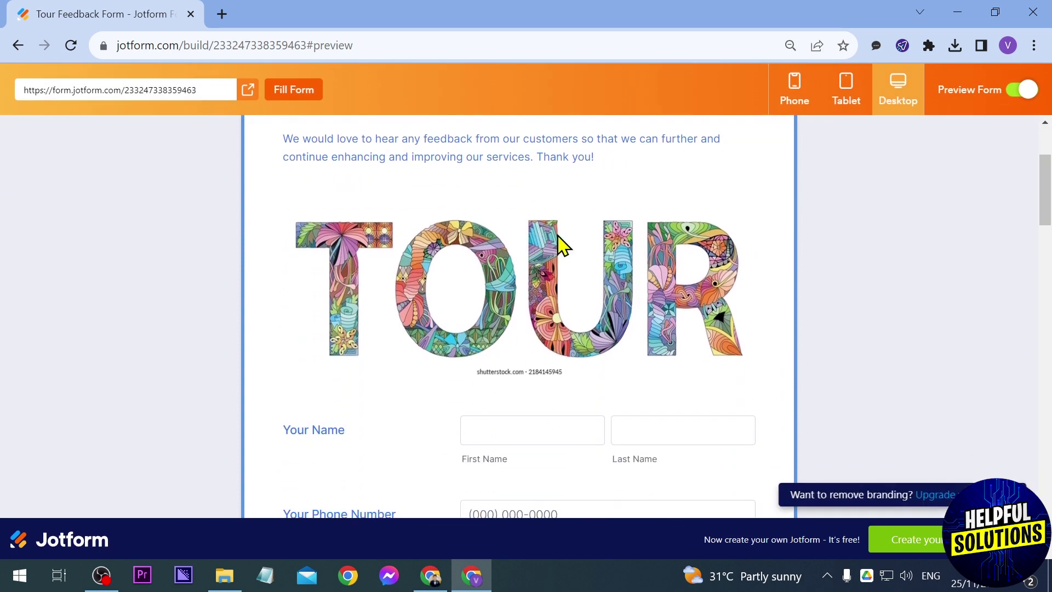
pyautogui.scroll(-1, 406, 312)
pyautogui.scroll(-4, 458, 320)
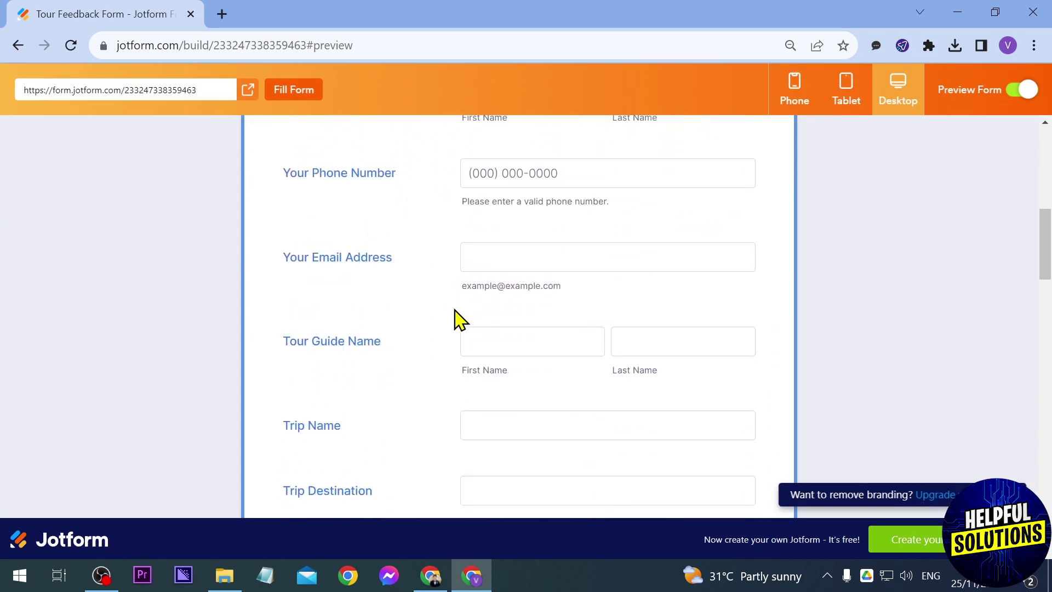
pyautogui.scroll(-3, 458, 318)
pyautogui.scroll(-4, 457, 320)
pyautogui.scroll(-4, 458, 320)
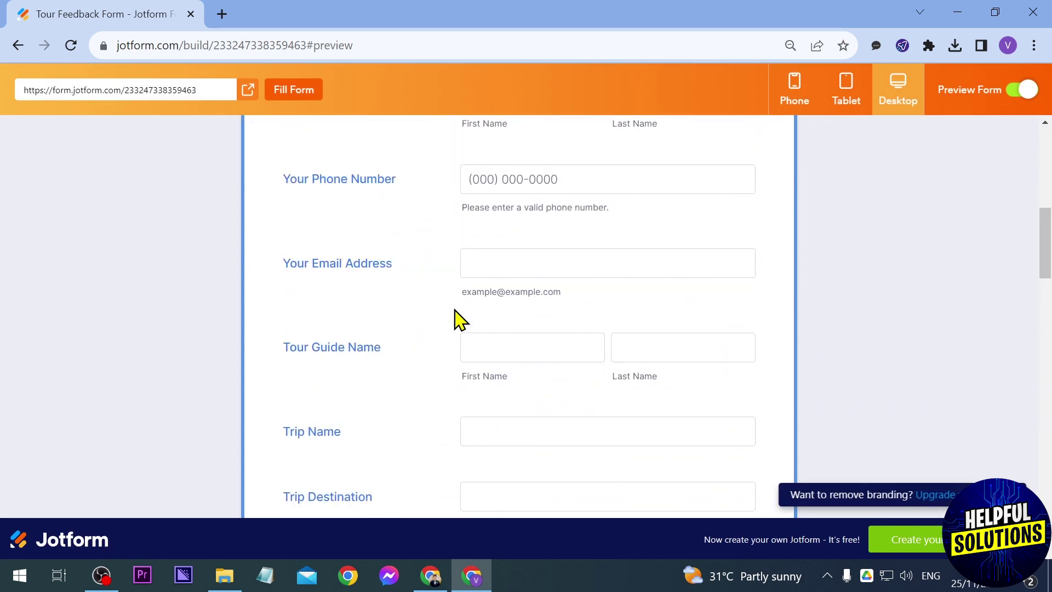